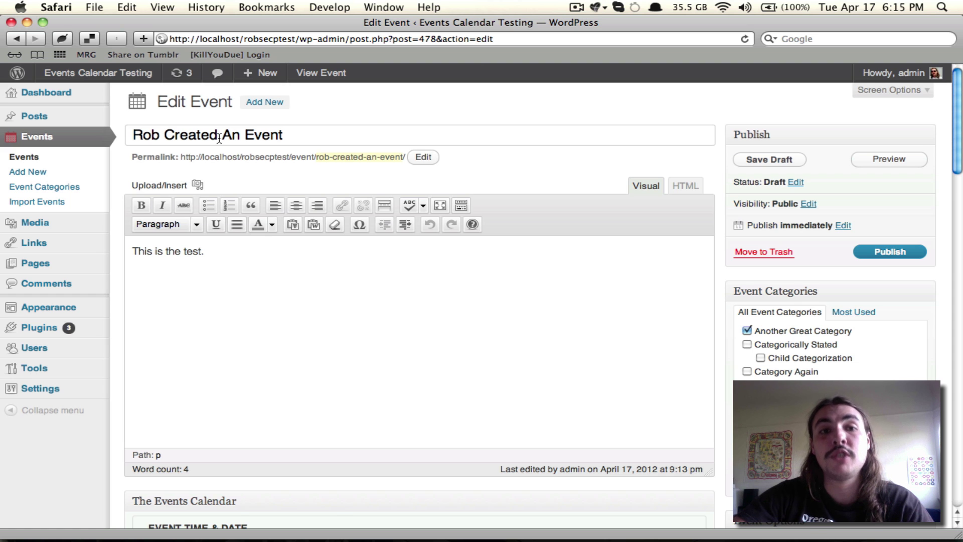
- Scroll down to the Eventbrite Information of the draft event 'Rob Created An Event'
scroll(566, 128, down, 2)
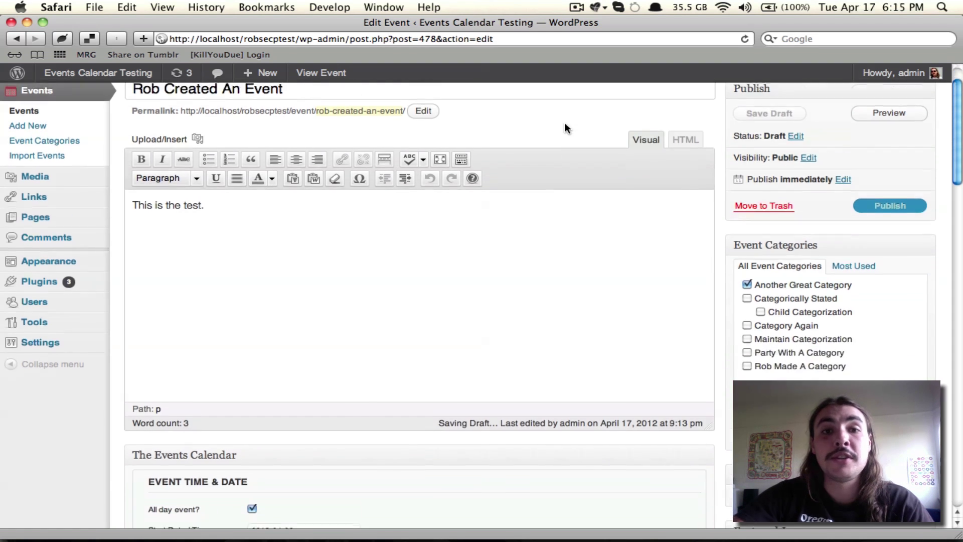
scroll(565, 125, down, 15)
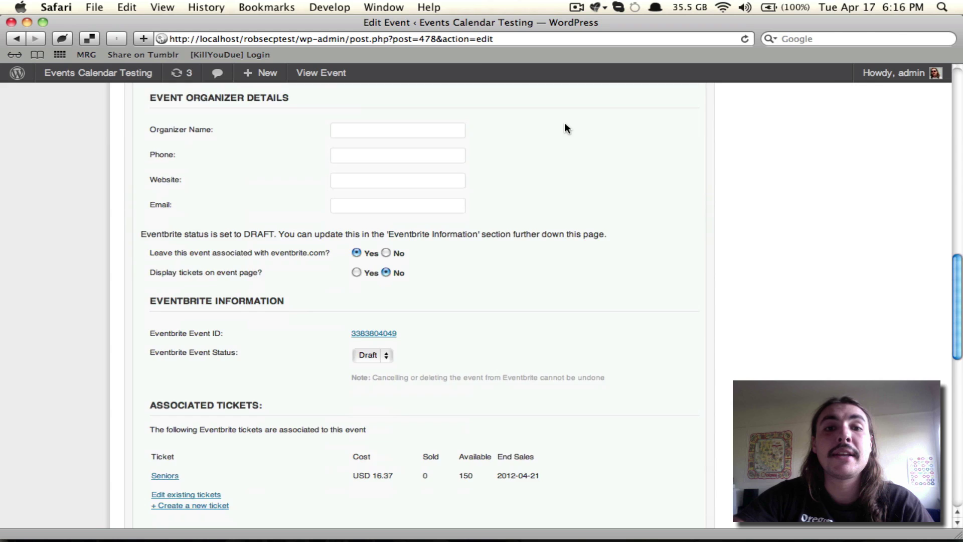
scroll(564, 128, down, 4)
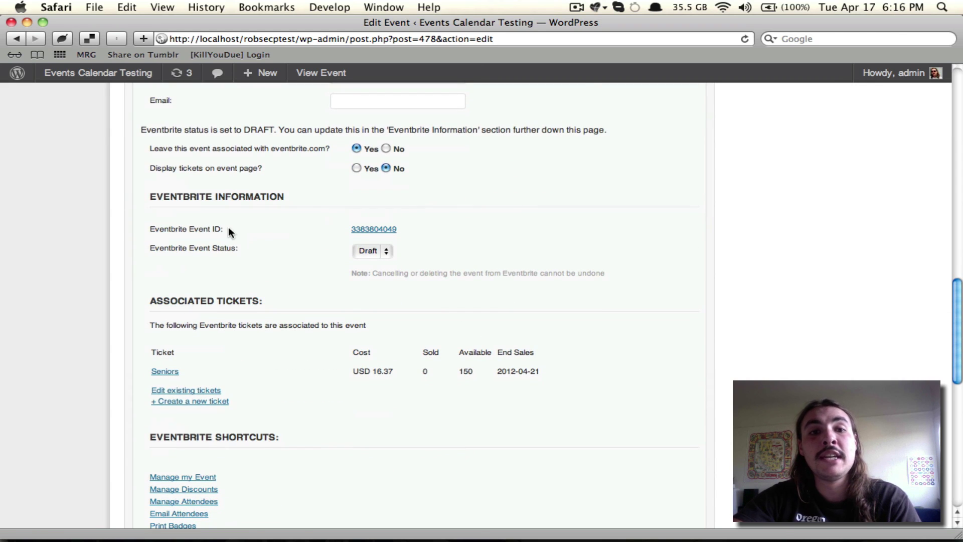
- Open the linked Eventbrite event, confirm its '(draft)' status, and return to the WordPress editor
click(358, 231)
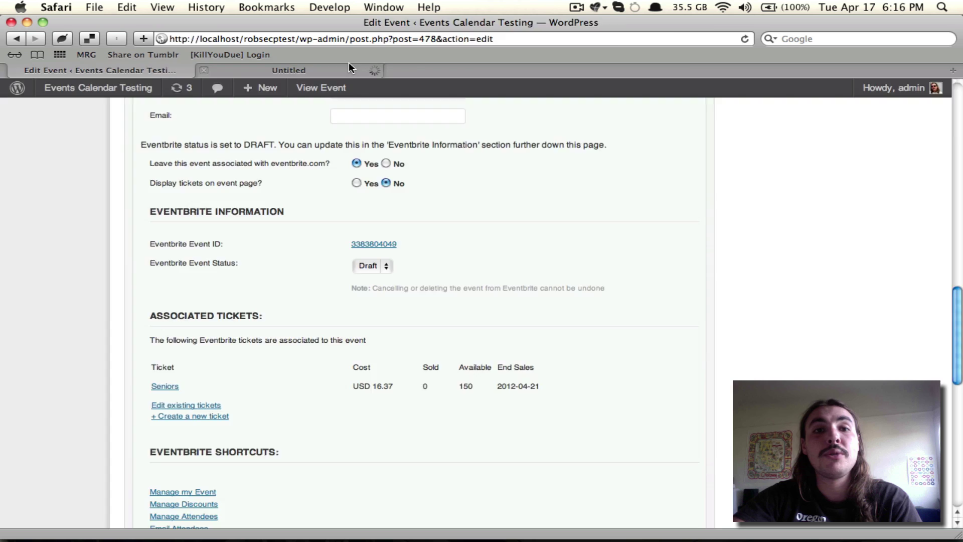
click(350, 66)
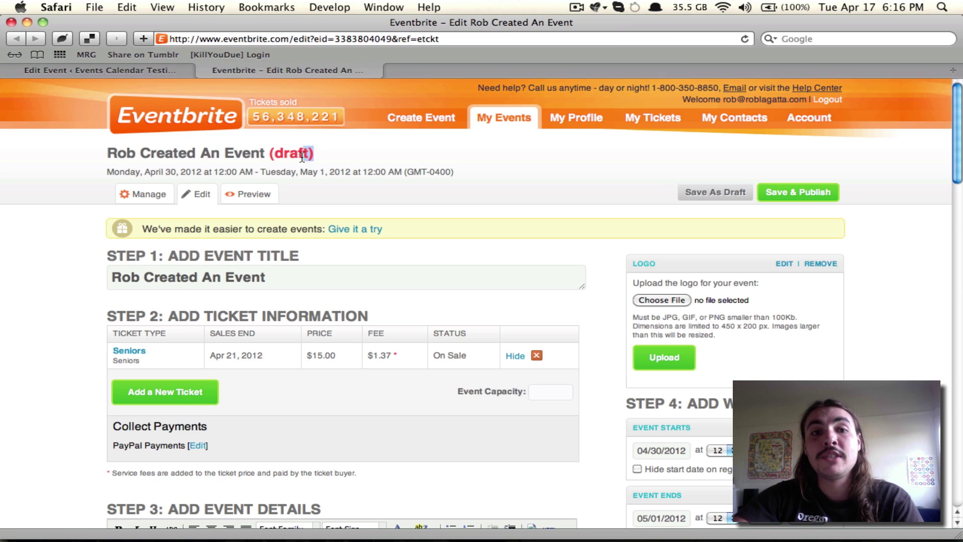
drag(302, 158, 270, 158)
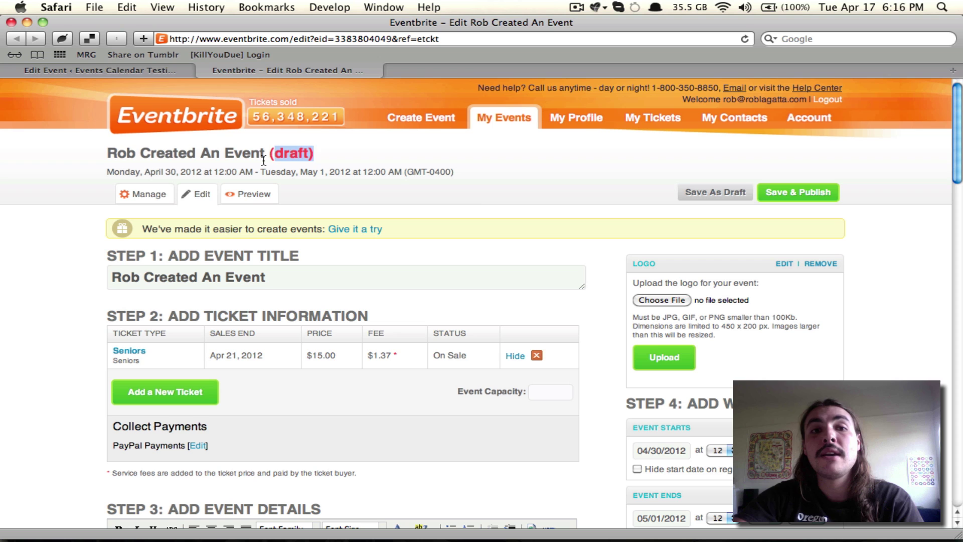
click(156, 70)
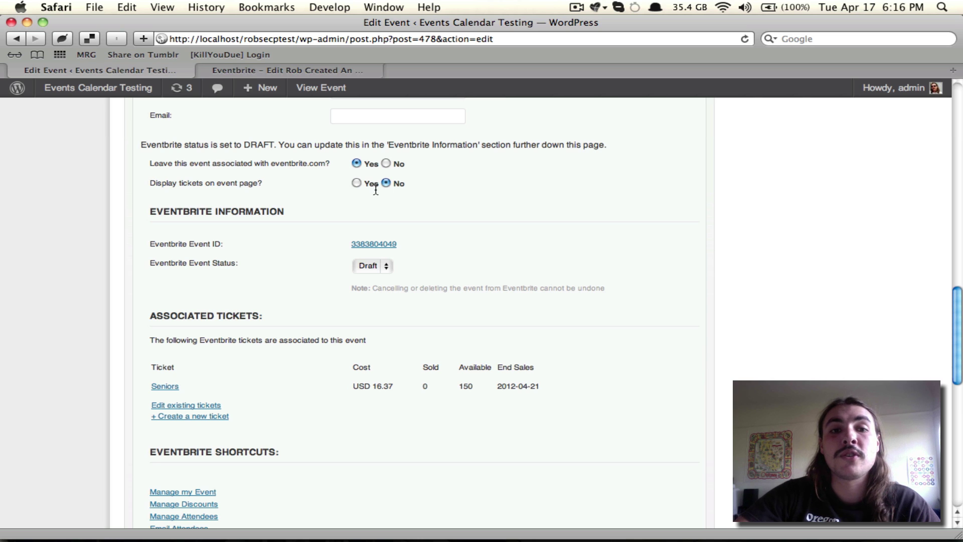
- Set the Eventbrite event status to Live and publish the WordPress event
click(370, 266)
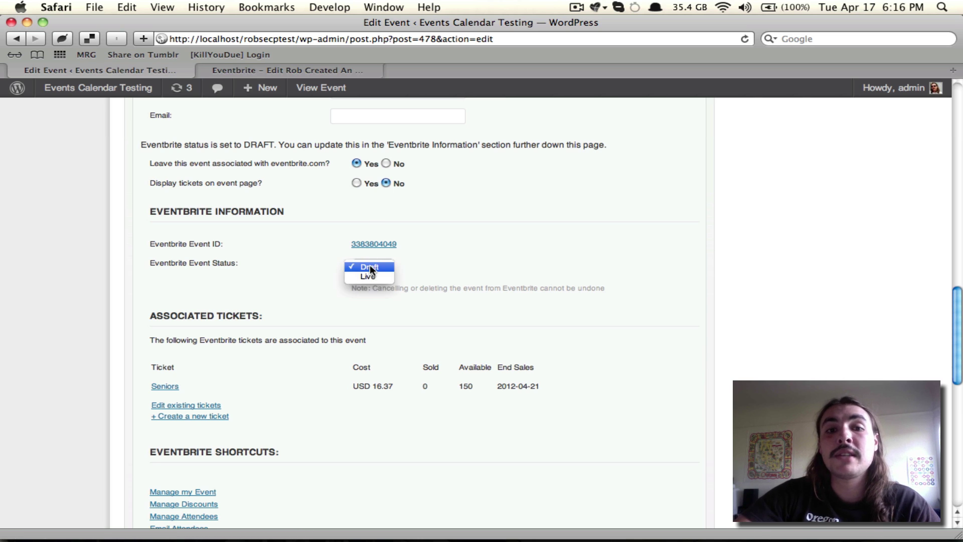
click(369, 277)
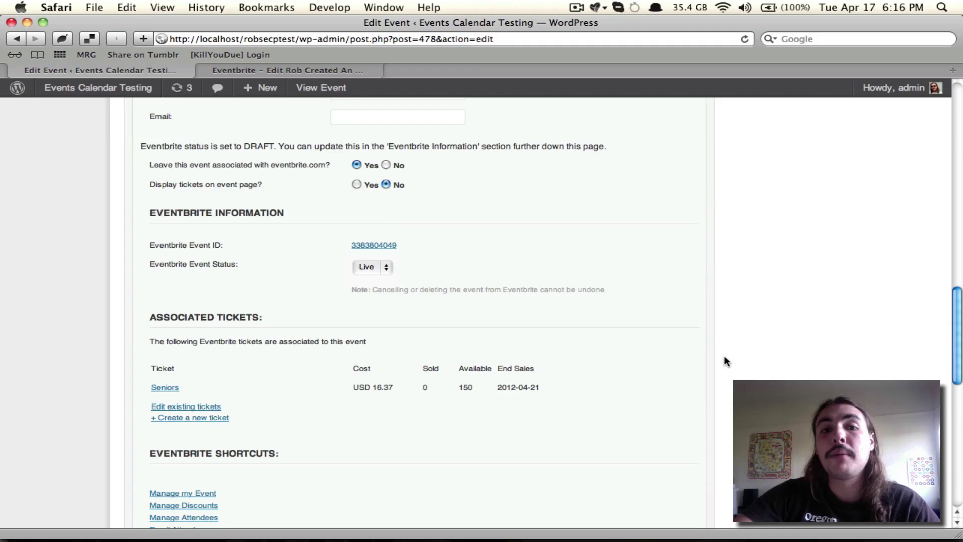
scroll(724, 355, up, 5)
scroll(724, 360, up, 10)
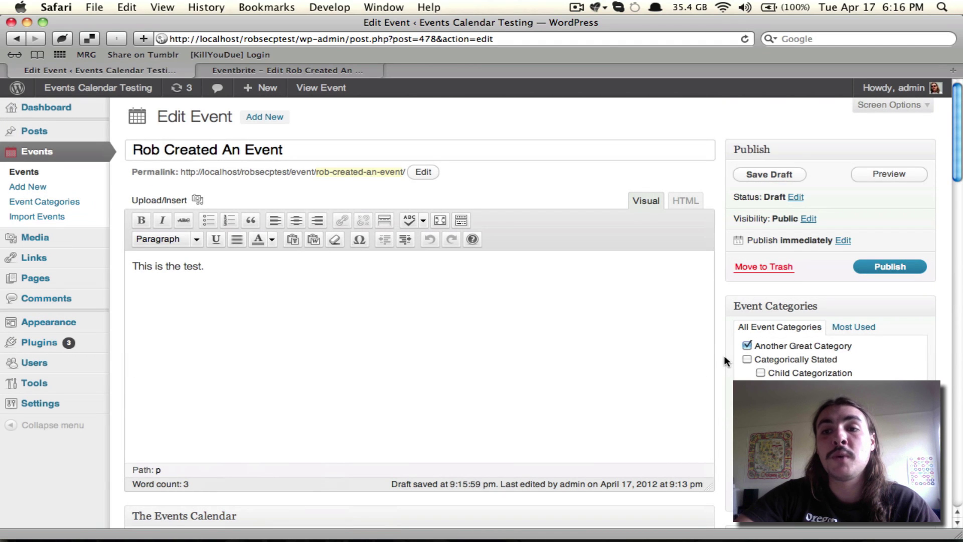
click(901, 263)
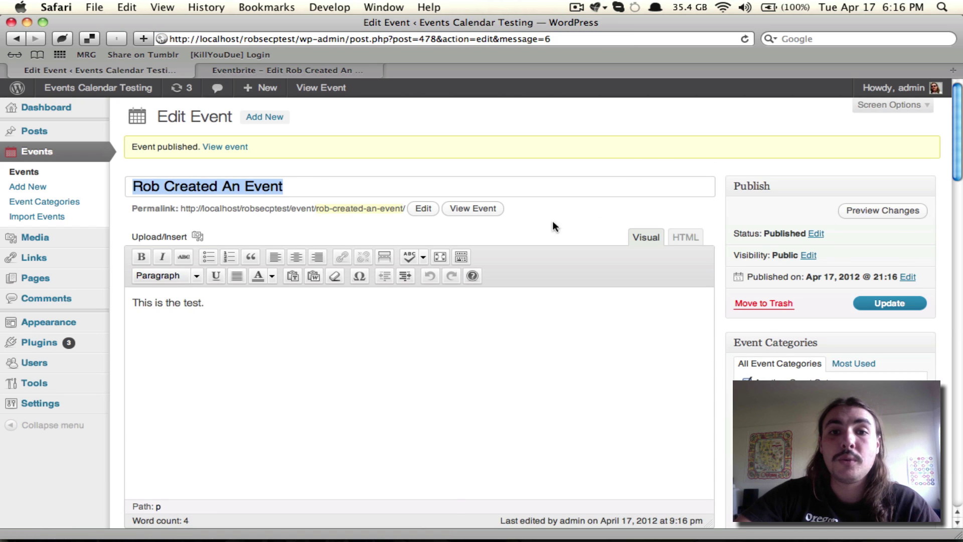
scroll(533, 205, down, 3)
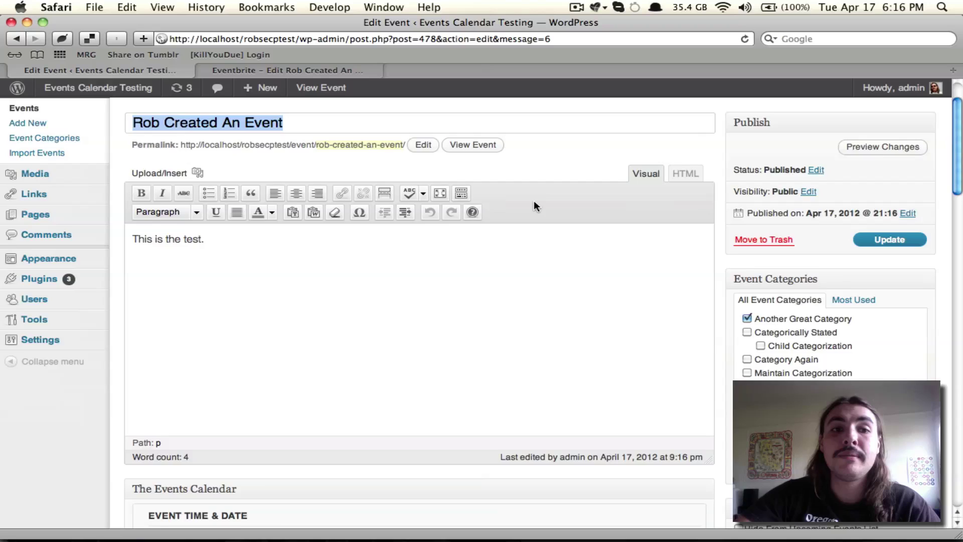
scroll(535, 205, down, 15)
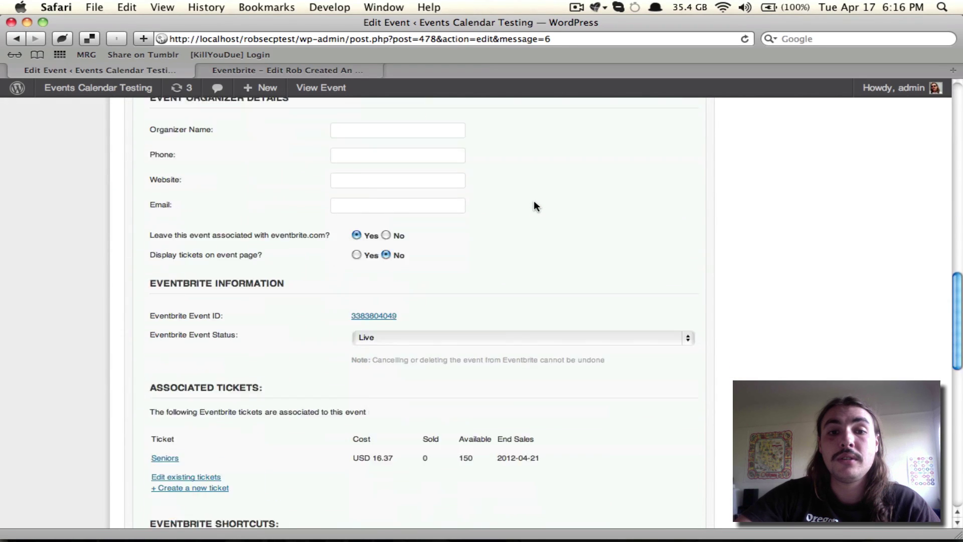
scroll(534, 200, down, 3)
click(398, 266)
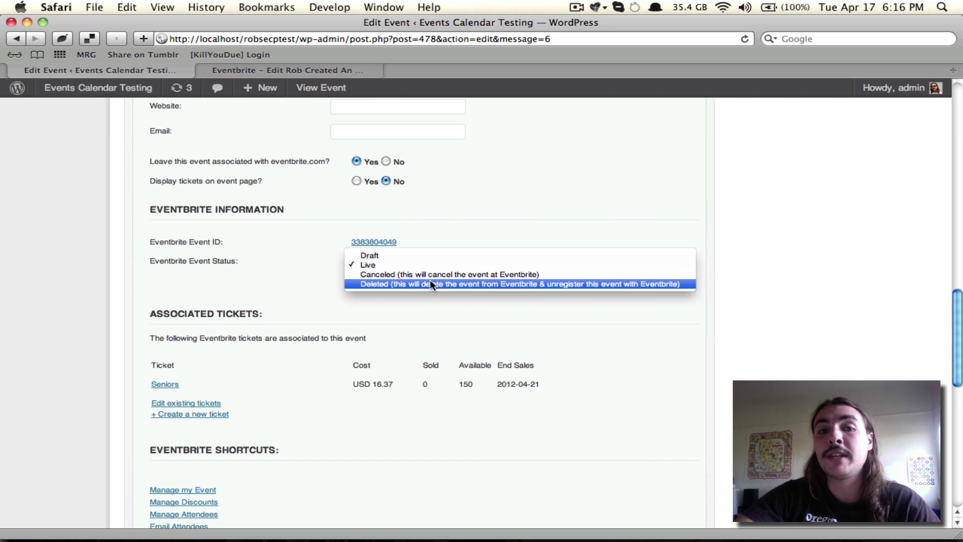
click(472, 232)
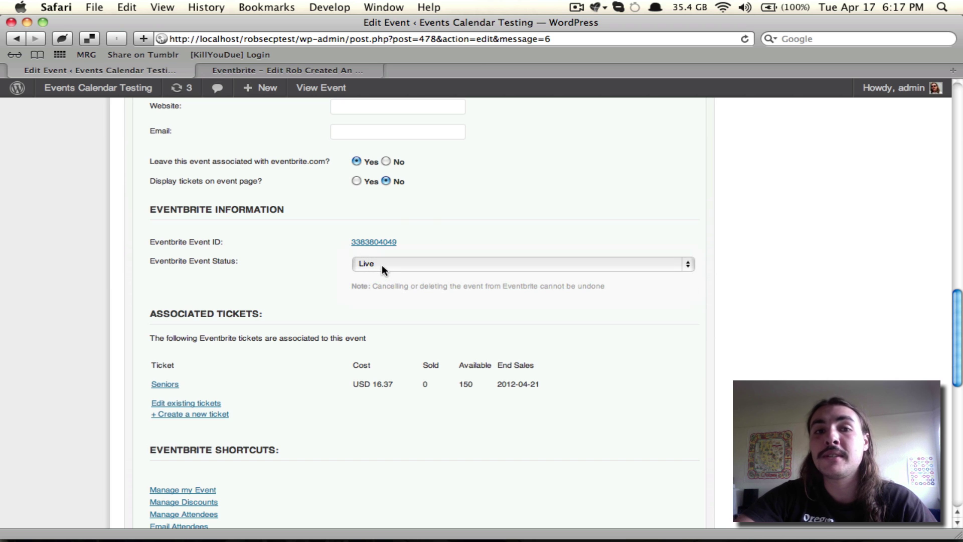
- Open the event's public page in a new tab and check its details: April 30, 2012, cost 15
scroll(401, 179, up, 15)
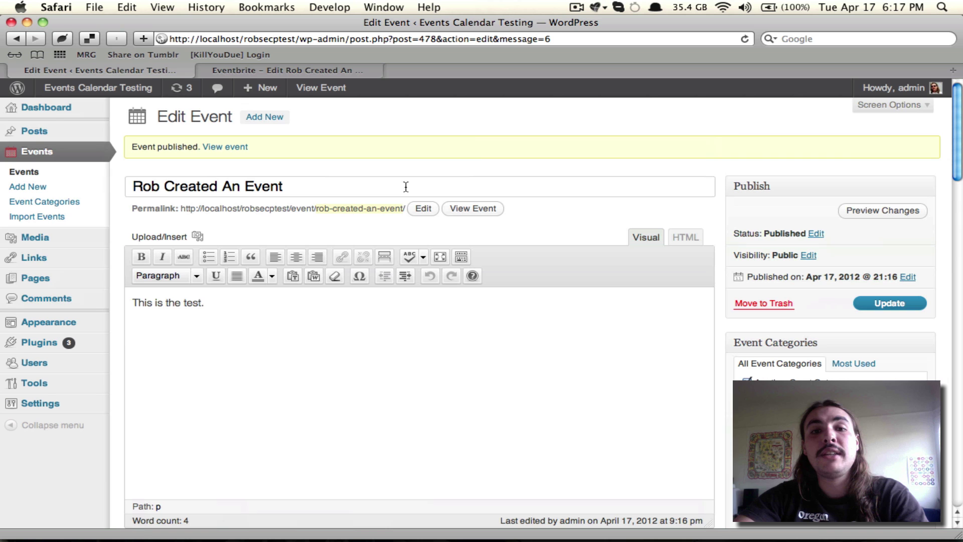
super+click(471, 208)
click(513, 64)
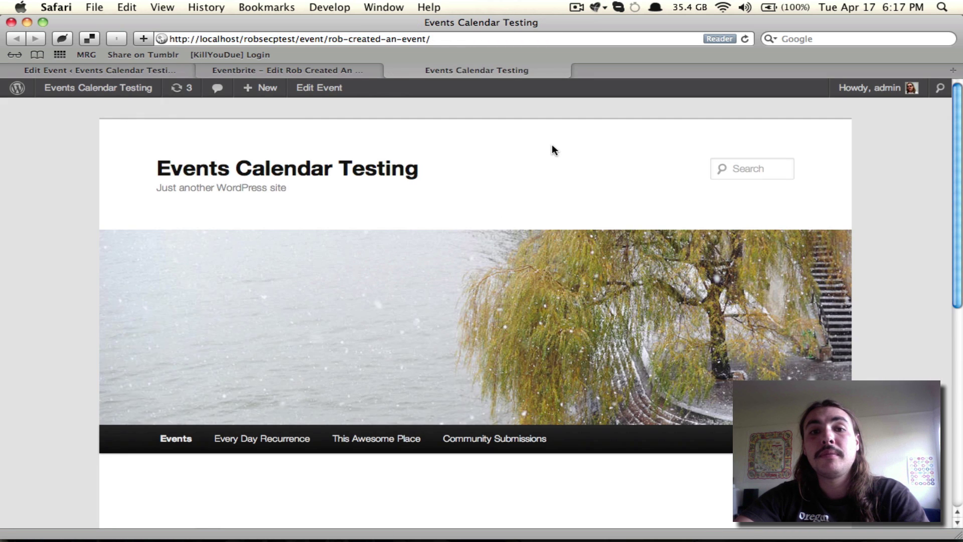
scroll(552, 145, down, 5)
scroll(551, 150, down, 3)
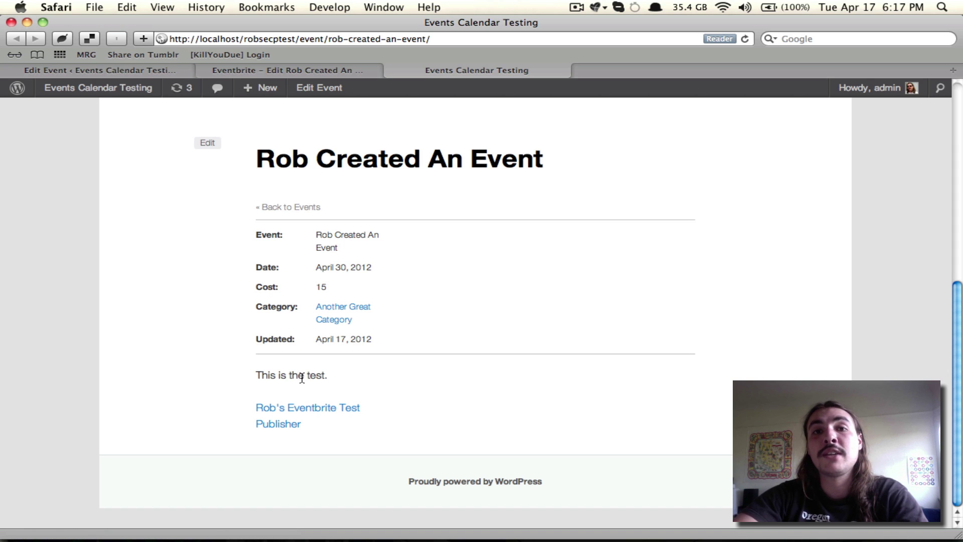
- Set 'Display tickets on event page?' to Yes and update the event
click(97, 70)
scroll(309, 165, down, 5)
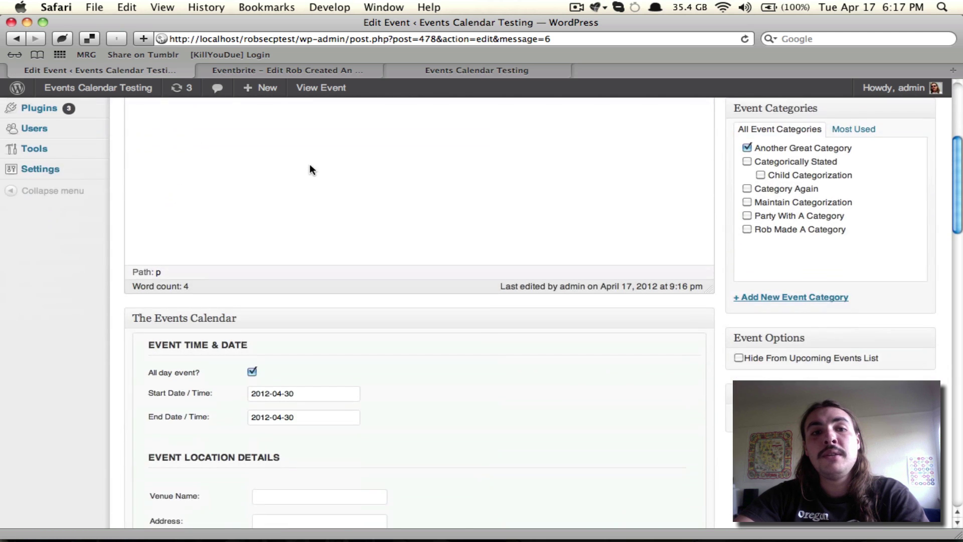
scroll(310, 169, down, 15)
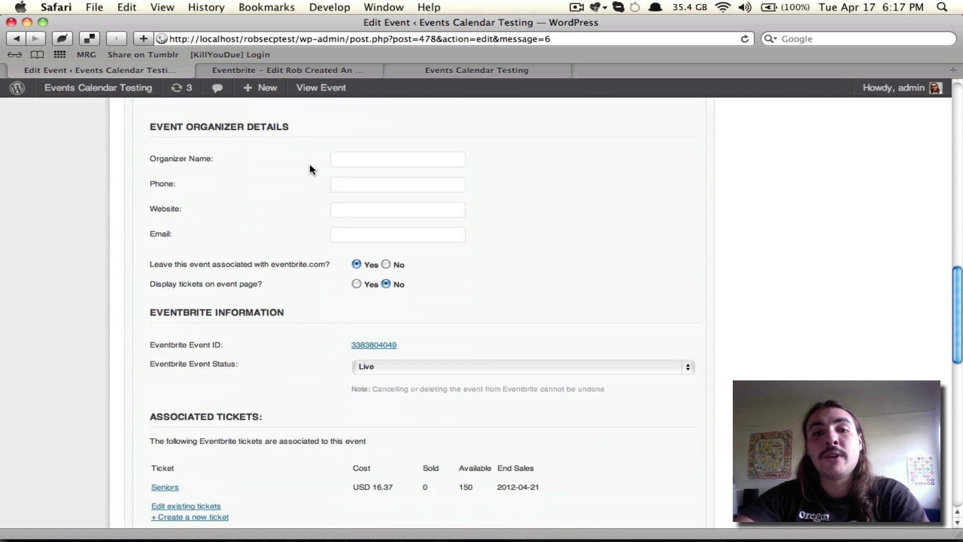
scroll(309, 170, down, 1)
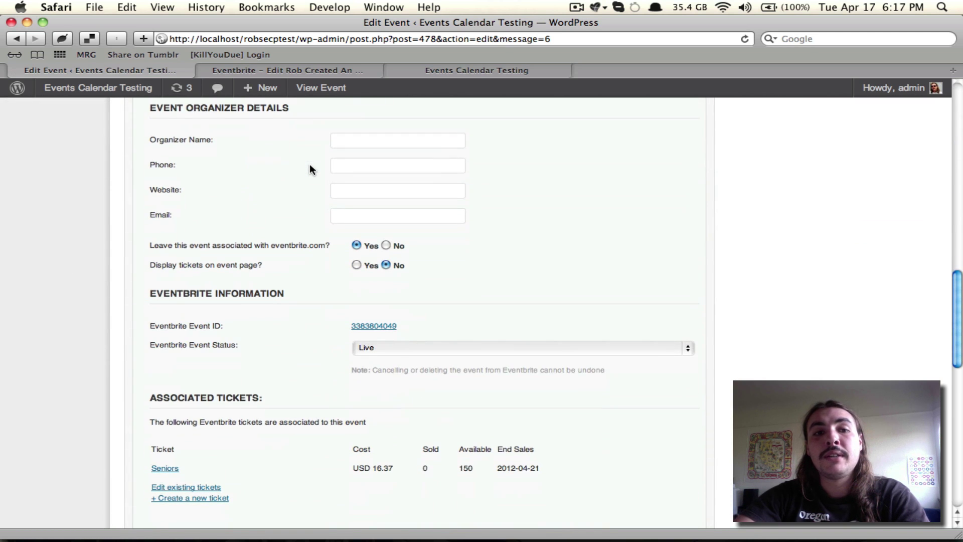
click(357, 264)
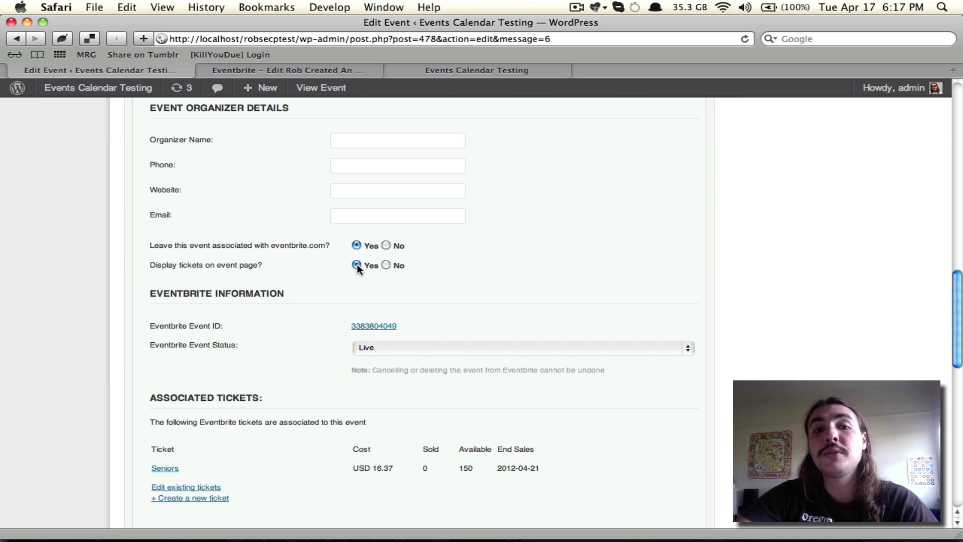
scroll(650, 348, up, 15)
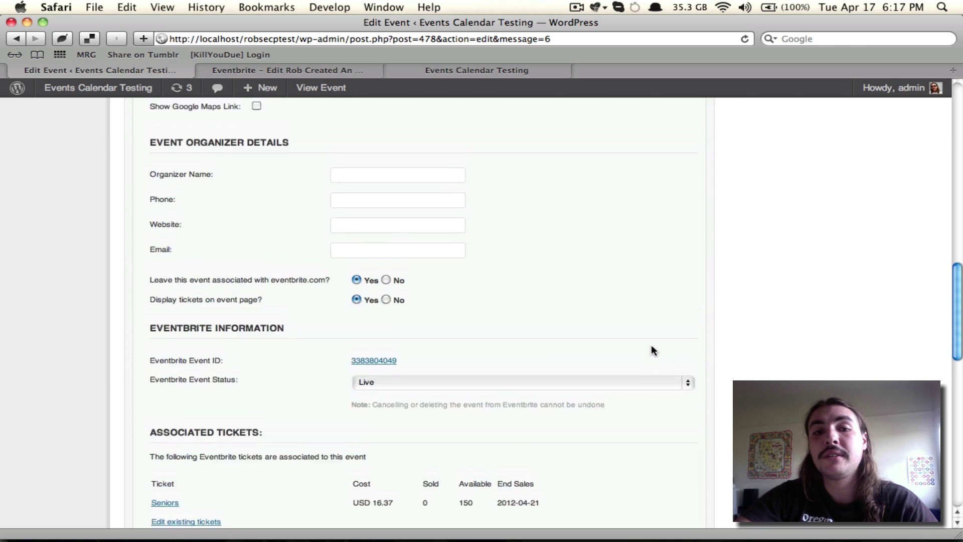
click(880, 303)
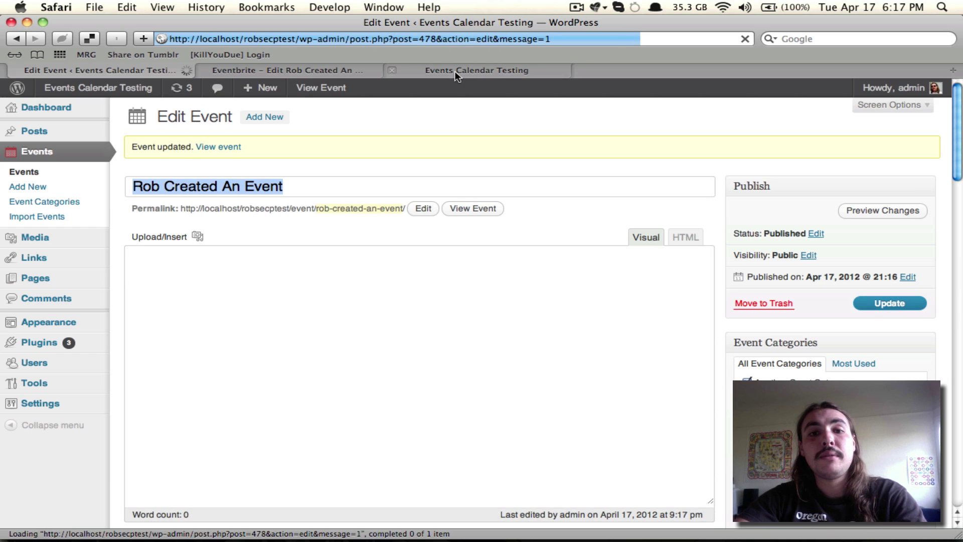
- Open the updated public page and view the Seniors ticket box: $15.00 plus $1.37 fee
super+click(476, 213)
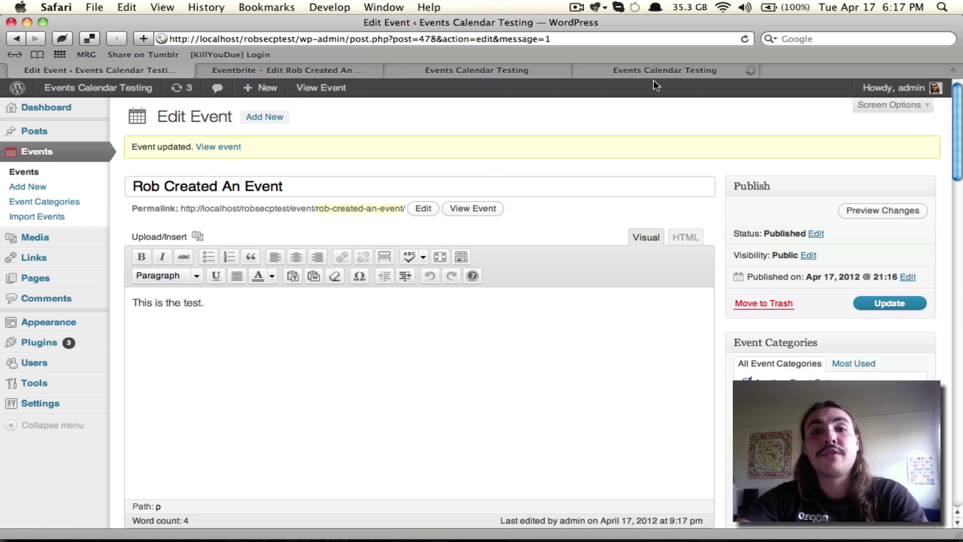
click(665, 70)
scroll(636, 119, down, 10)
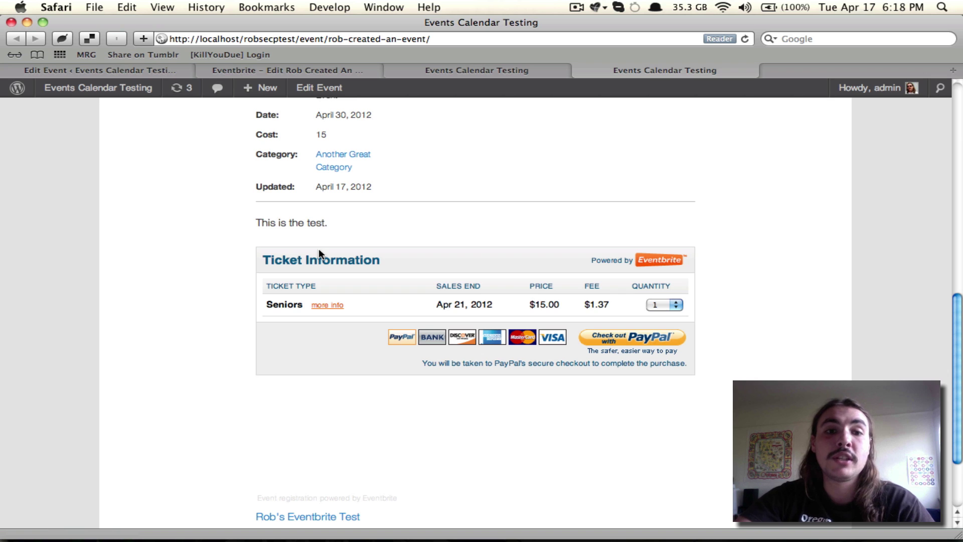
scroll(221, 248, up, 5)
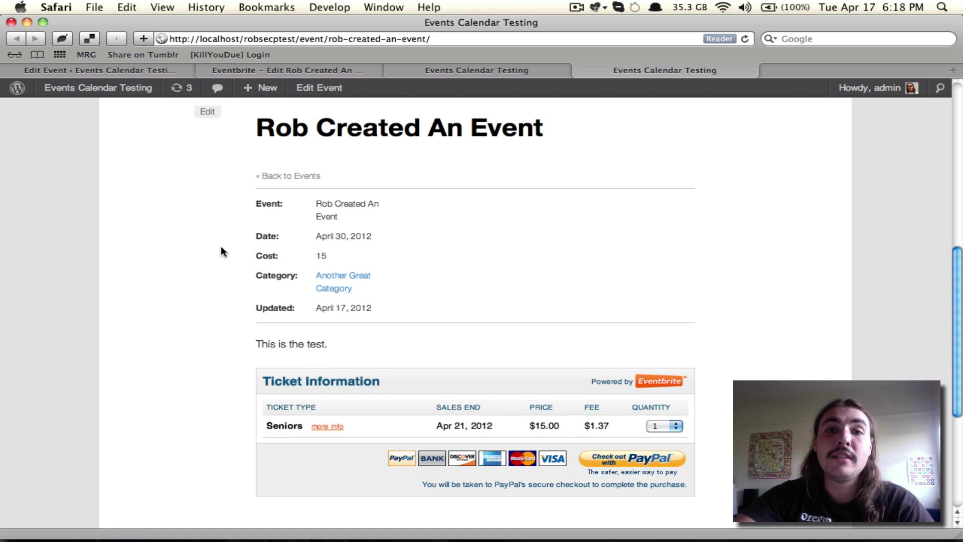